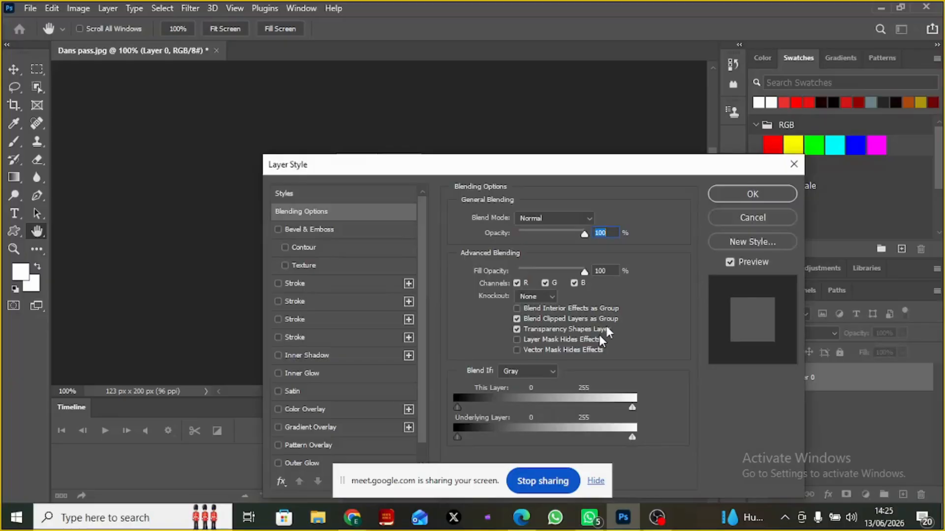
- Dismiss the layer style settings and add a pattern fill layer above the portrait with the dark green leaf pattern at 100% scale
left_click(793, 168)
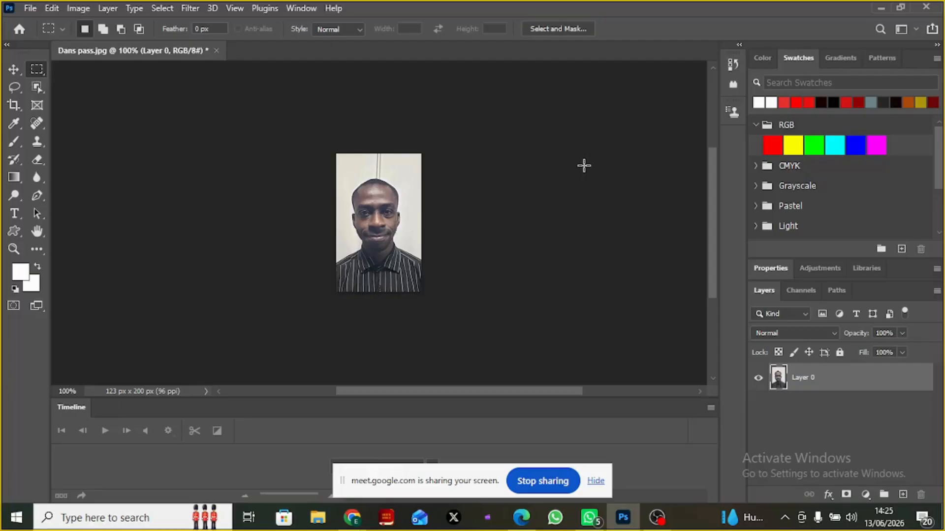
left_click(108, 9)
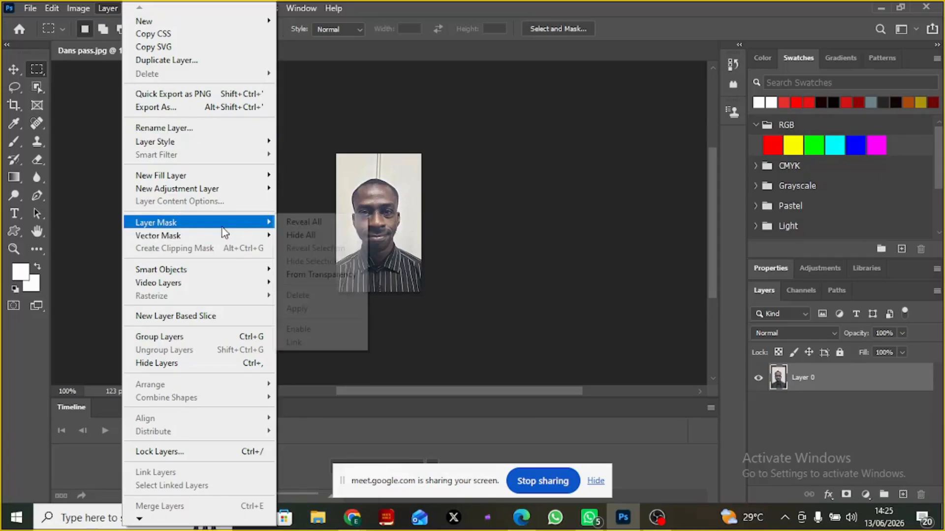
mouse_move(245, 191)
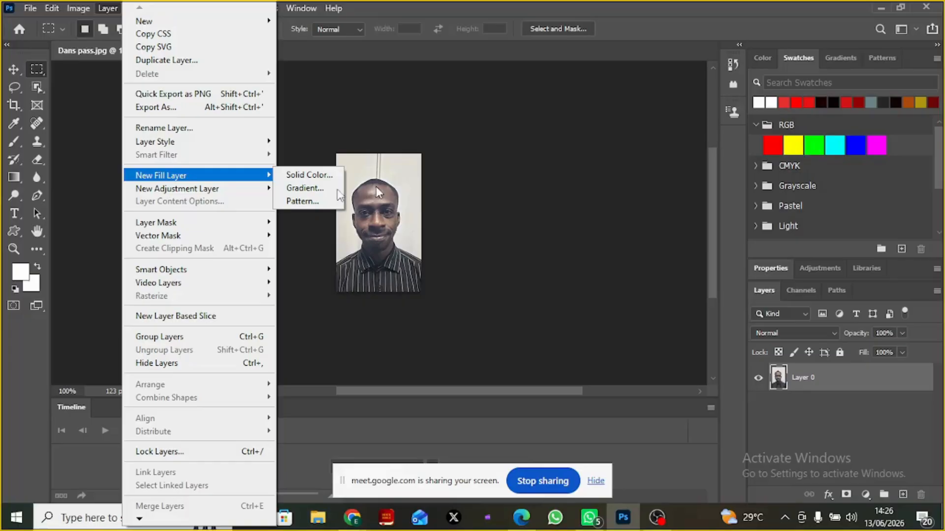
left_click(301, 202)
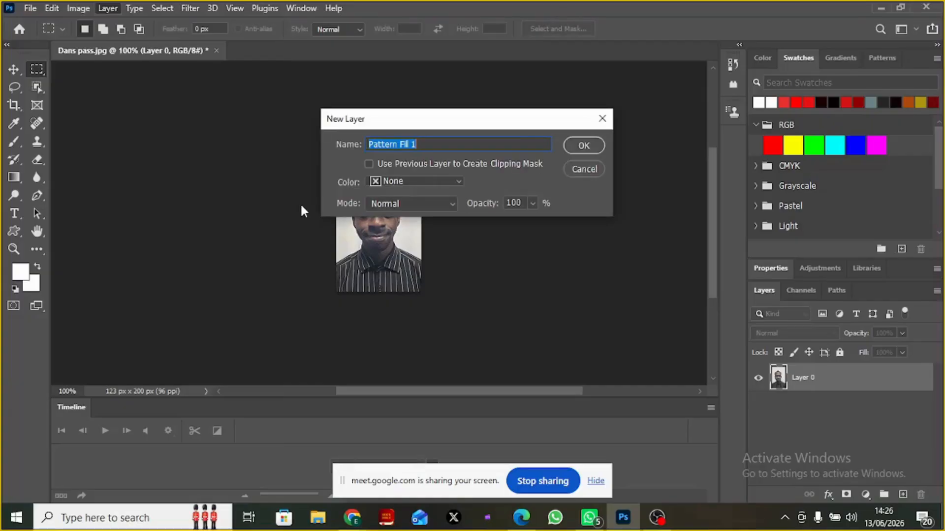
left_click(584, 146)
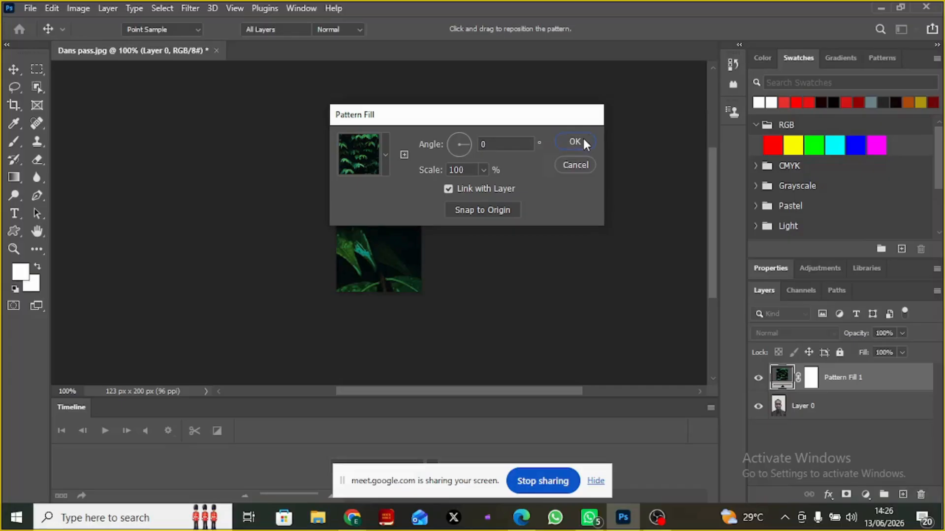
left_click(583, 142)
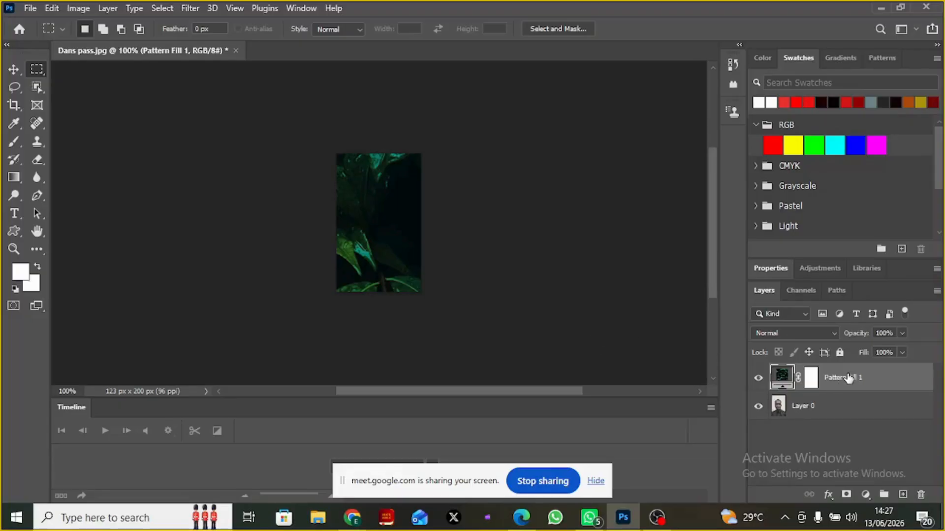
left_click(109, 8)
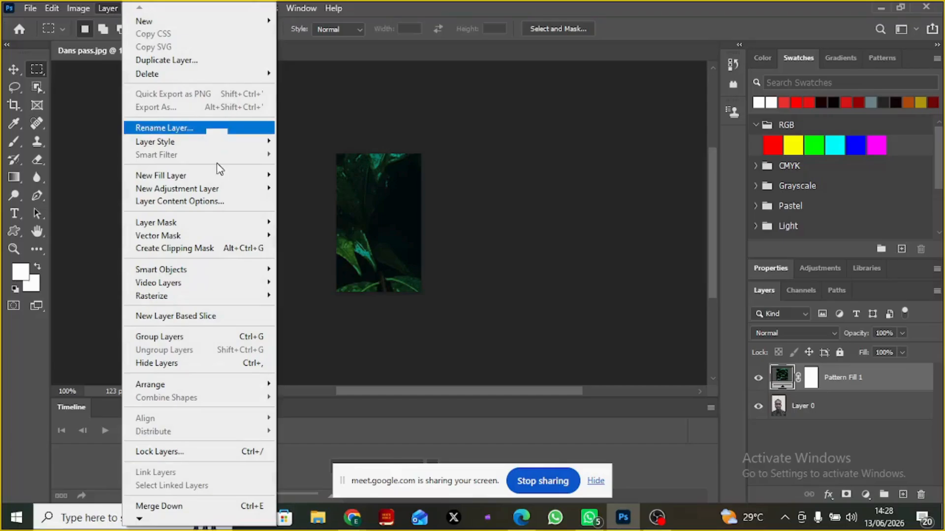
mouse_move(217, 184)
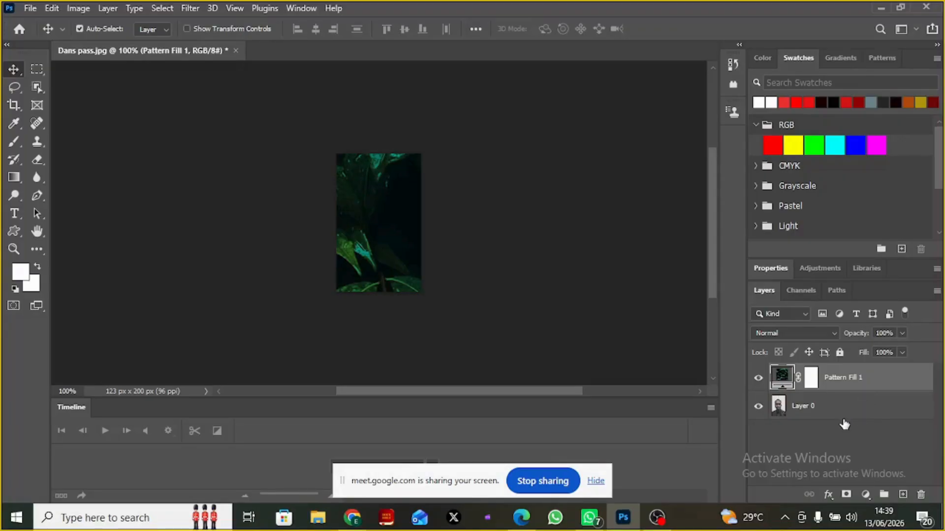
- Move the pattern fill layer beneath the portrait layer and return it to the top of the layer stack
left_click_drag(807, 408, 342, 271)
left_click_drag(874, 380, 877, 401)
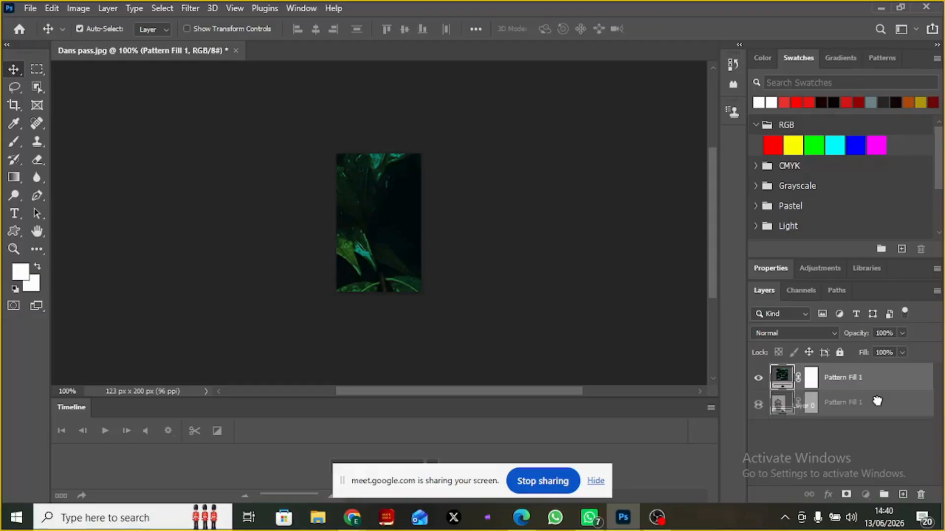
left_click_drag(878, 401, 859, 433)
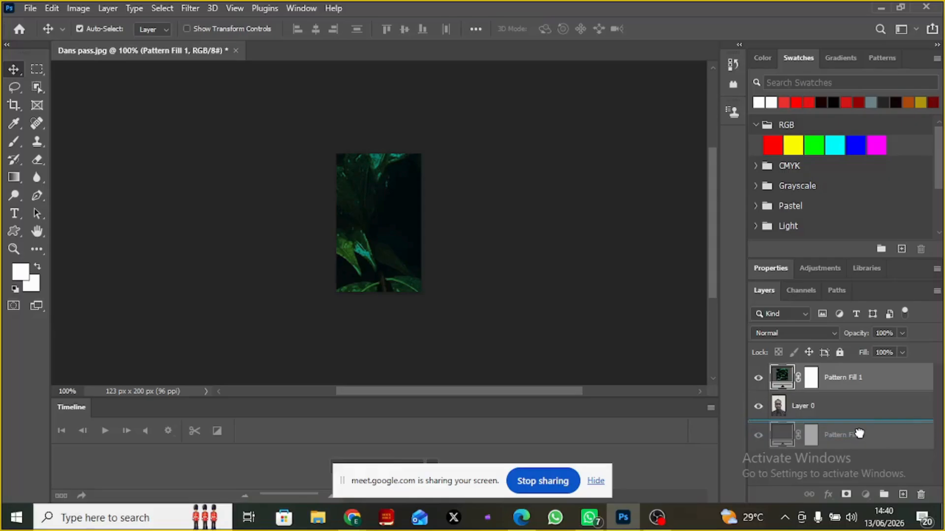
mouse_move(859, 434)
left_mouse_down()
mouse_move(855, 381)
mouse_move(866, 465)
mouse_move(857, 438)
left_mouse_up()
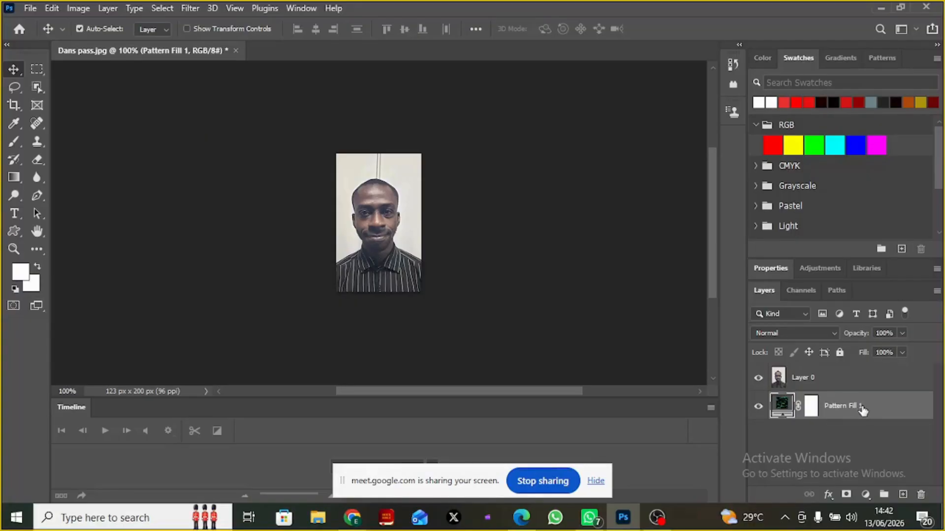
left_click_drag(862, 410, 852, 374)
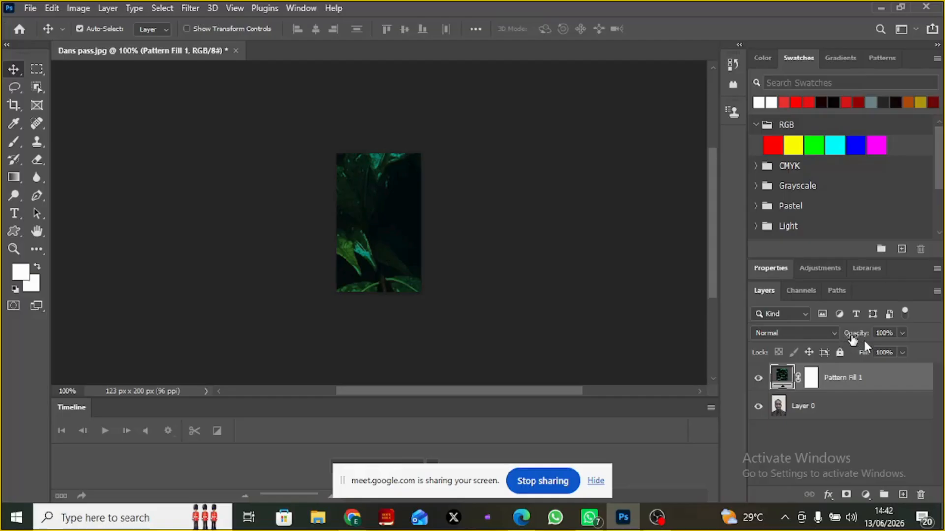
- Lower the pattern fill layer's opacity to 70% so the portrait shows through the leaves
left_click(901, 333)
left_click_drag(887, 354, 879, 355)
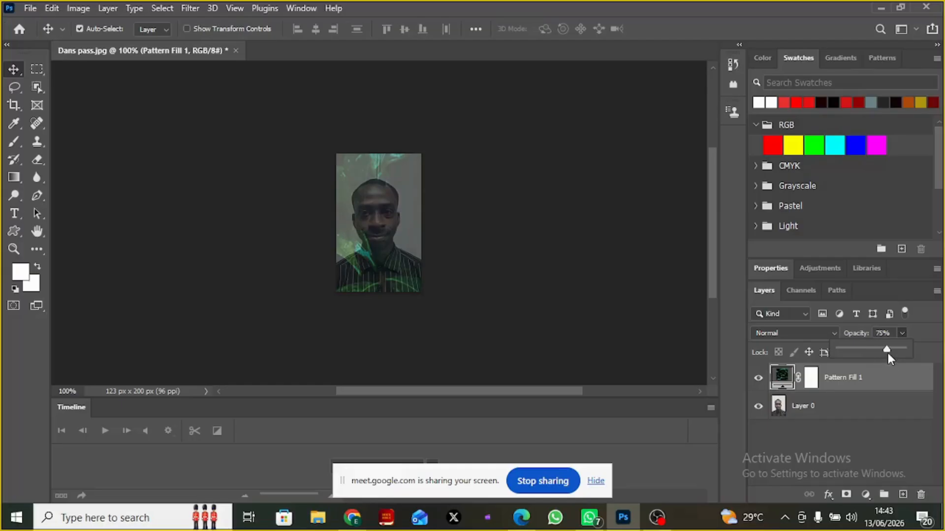
mouse_move(890, 352)
left_mouse_down()
mouse_move(860, 358)
mouse_move(881, 358)
left_mouse_up()
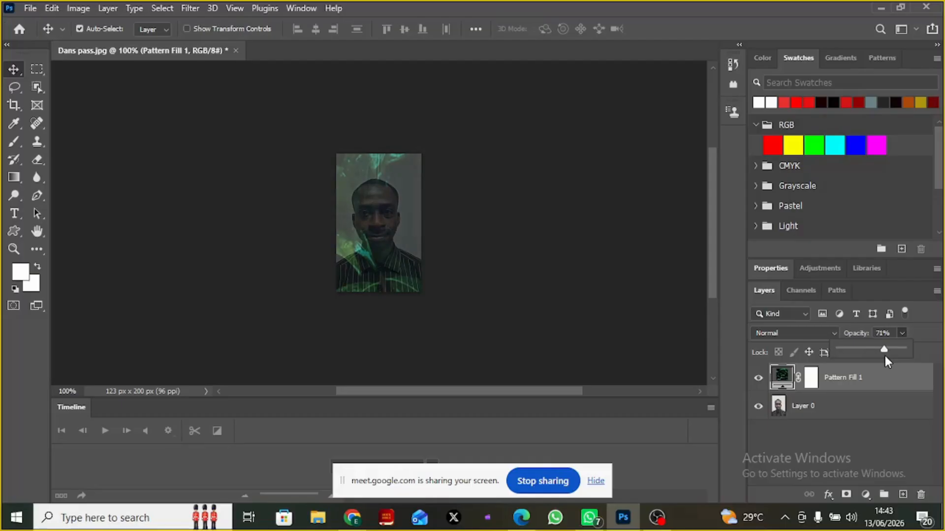
left_click_drag(888, 361, 891, 360)
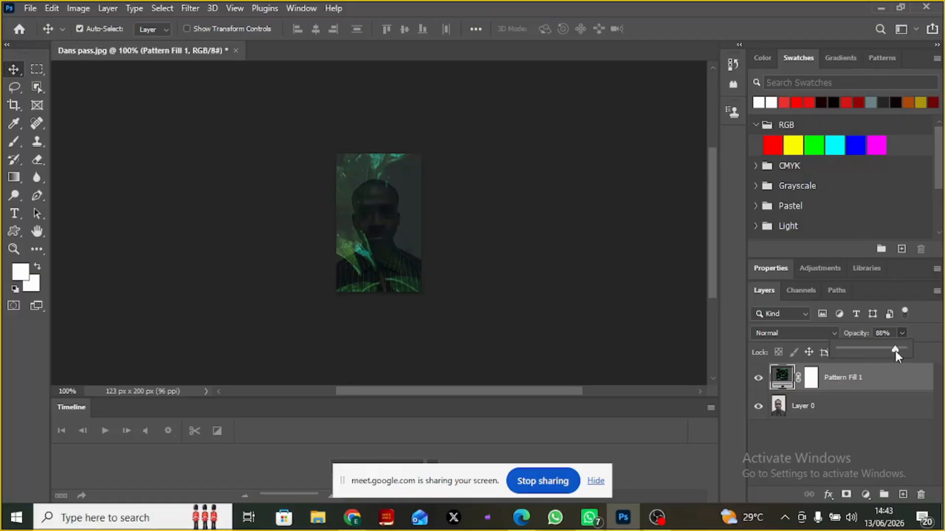
left_click_drag(895, 352, 884, 352)
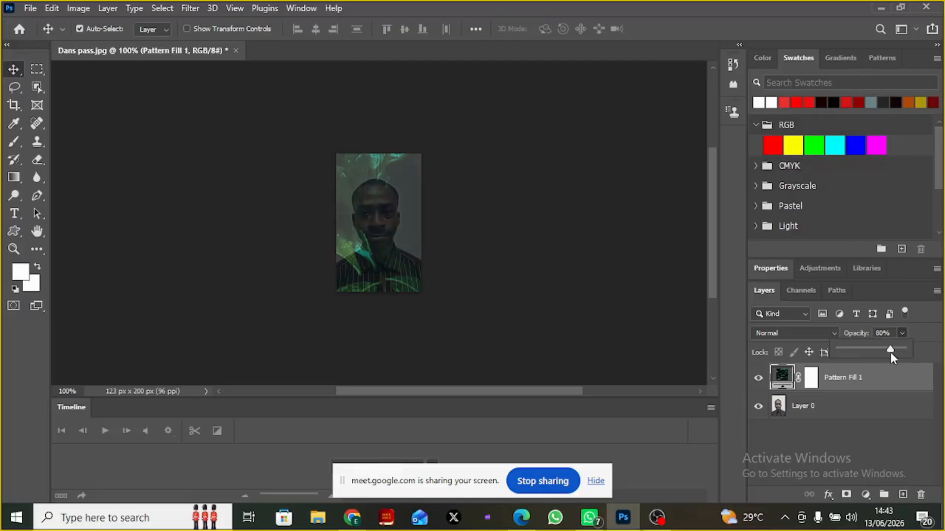
left_click_drag(890, 352, 885, 352)
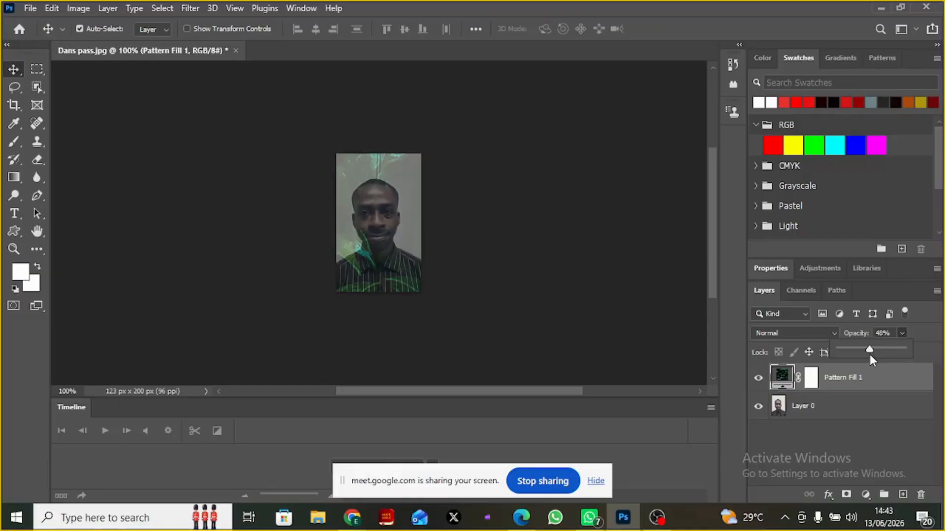
left_click_drag(869, 355, 861, 355)
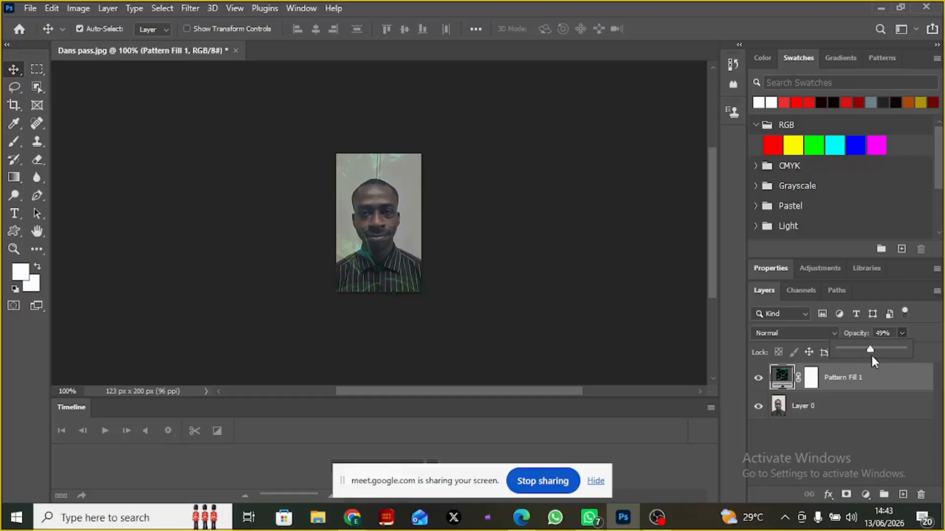
left_click_drag(870, 357, 872, 357)
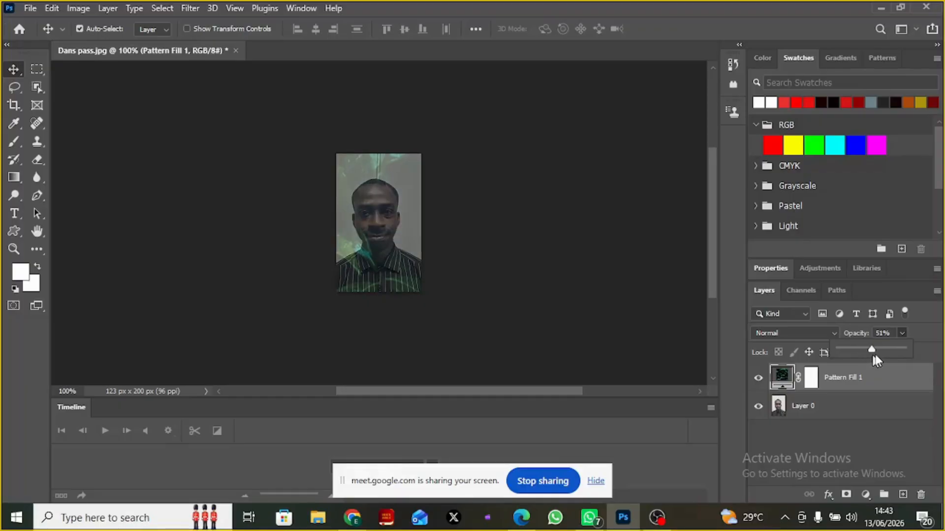
left_click_drag(876, 361, 882, 361)
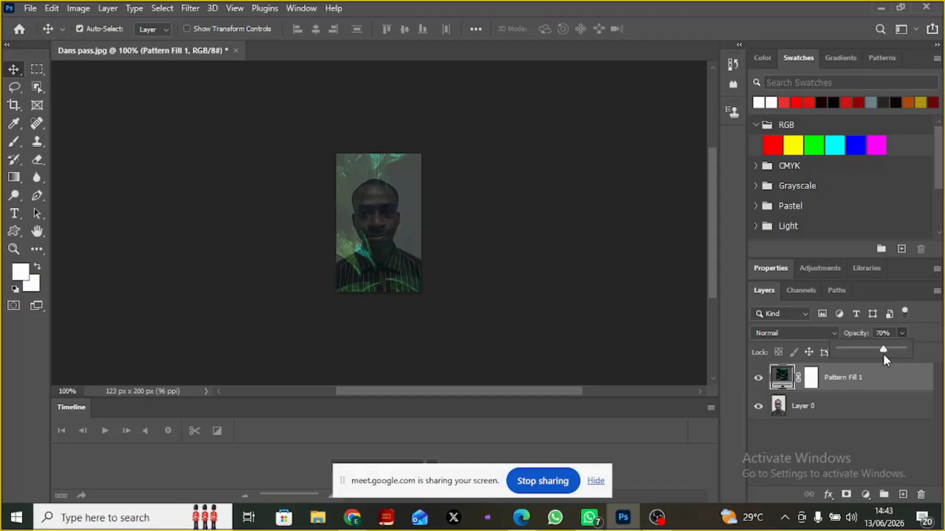
left_click_drag(883, 354, 889, 353)
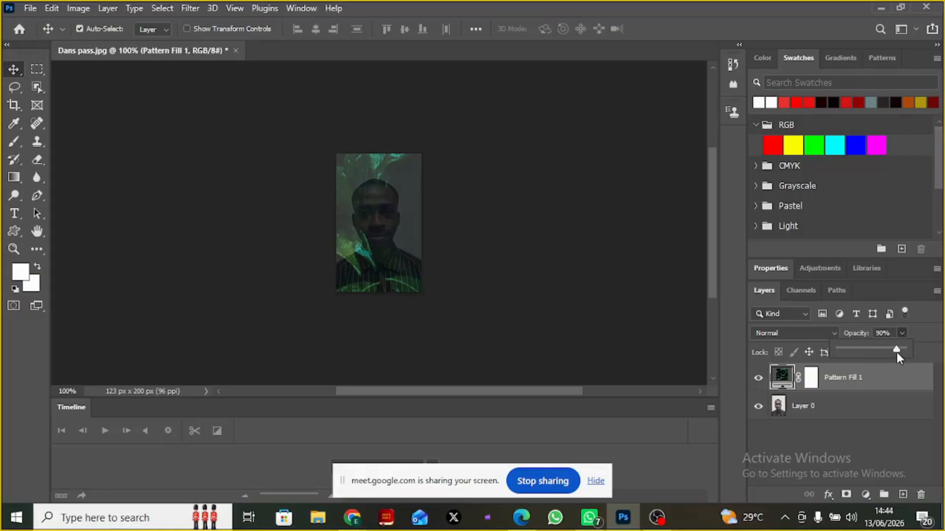
left_click_drag(896, 352, 890, 352)
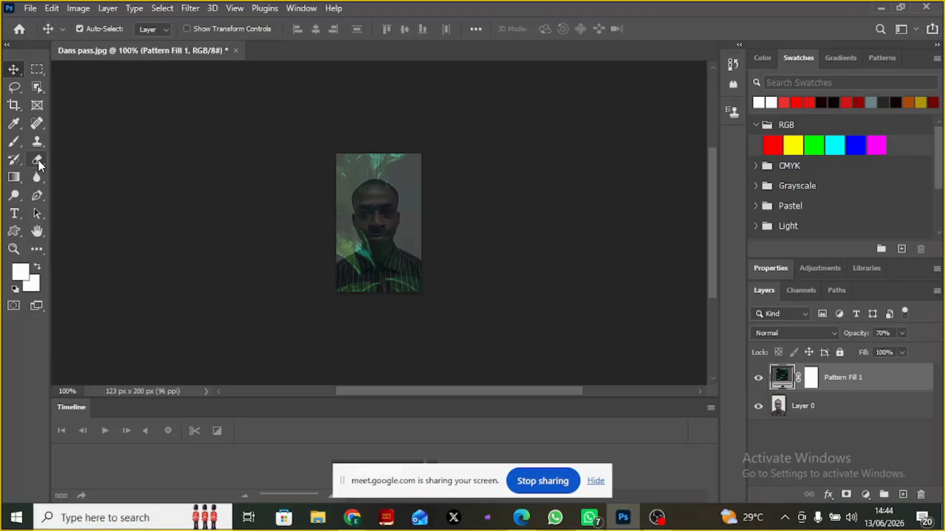
- Choose the regular Eraser Tool and rasterize the pattern fill layer so that it can be erased
left_click(37, 161)
left_click(79, 159)
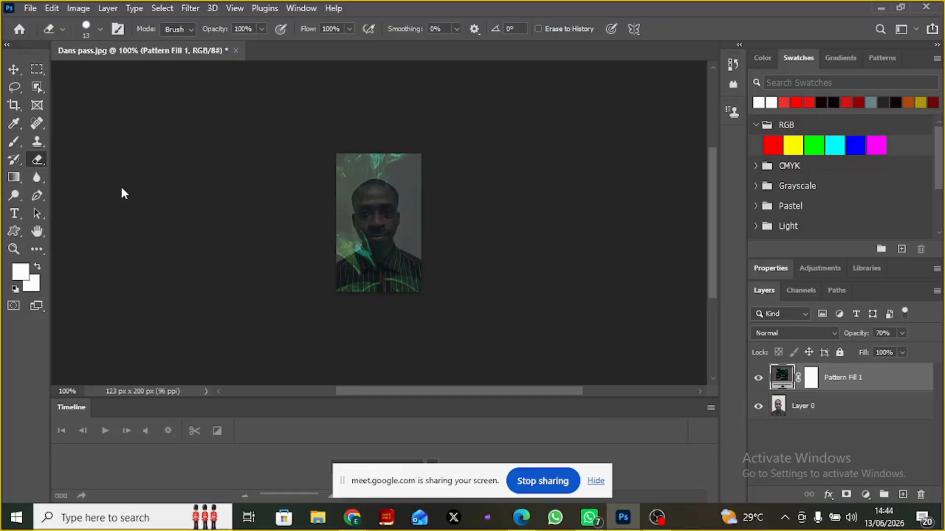
right_click(35, 160)
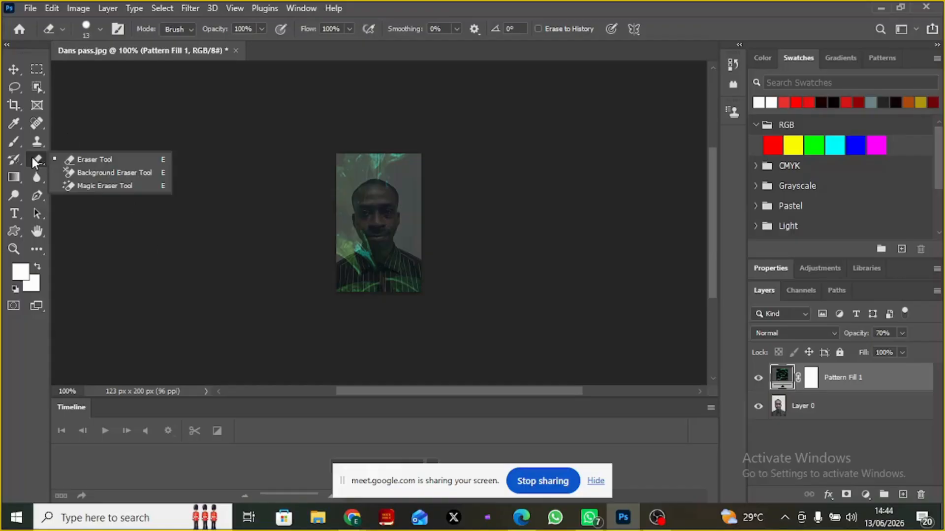
left_click(88, 159)
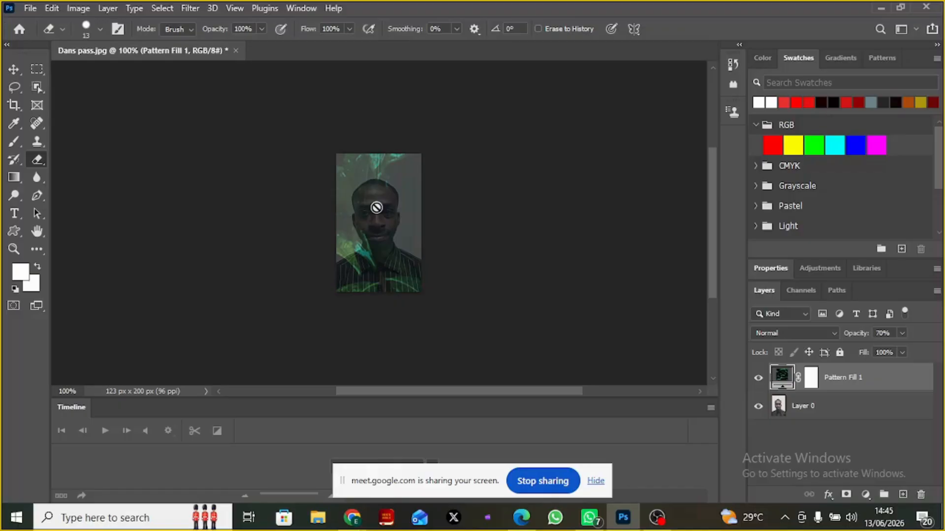
left_click(374, 283)
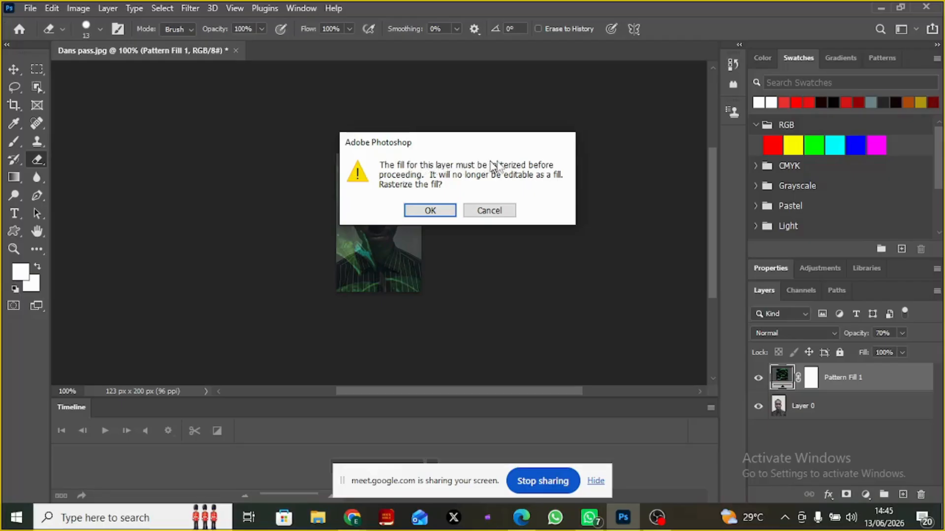
left_click(430, 210)
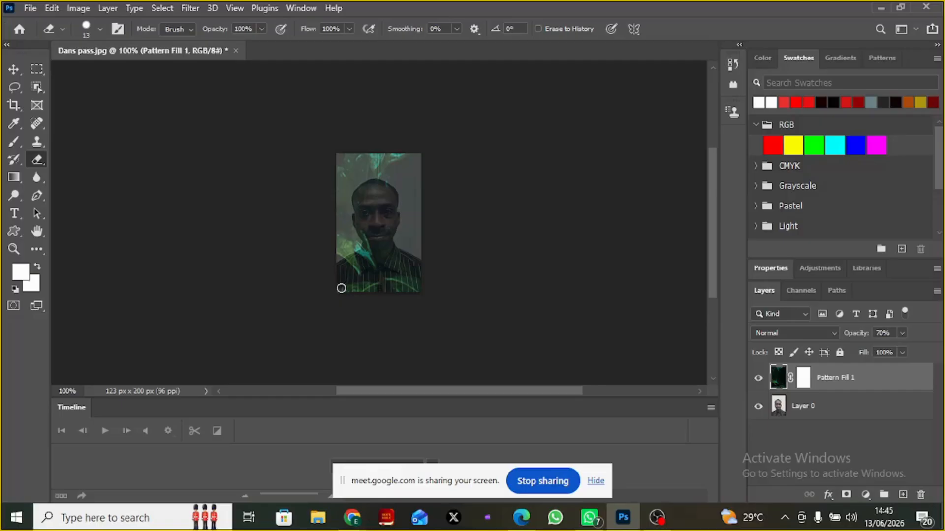
- Erase the leaf pattern over the man's shirt, neck, face and forehead, leaving it only on the background
mouse_move(341, 289)
left_mouse_down()
mouse_move(391, 288)
mouse_move(362, 293)
mouse_move(415, 288)
mouse_move(416, 279)
mouse_move(339, 276)
mouse_move(336, 285)
mouse_move(337, 270)
mouse_move(415, 274)
mouse_move(391, 255)
mouse_move(417, 275)
mouse_move(379, 257)
left_mouse_up()
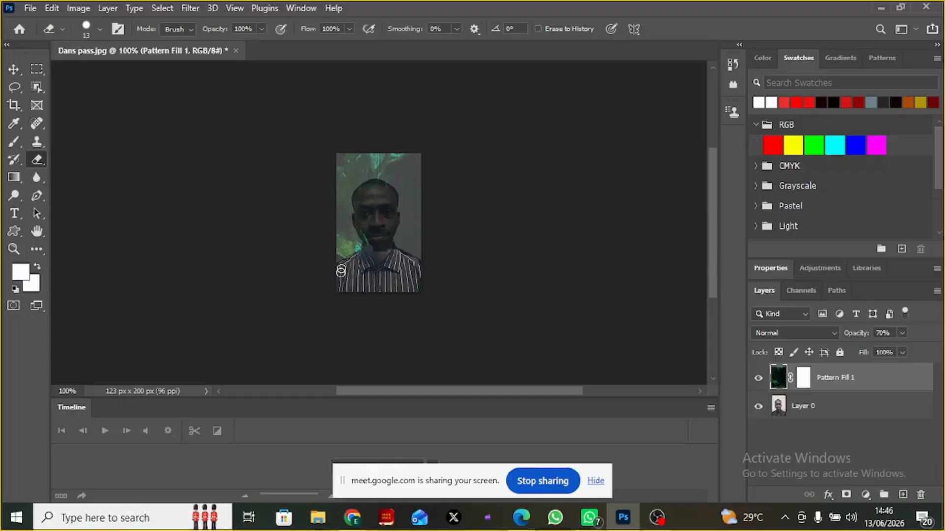
mouse_move(359, 254)
left_mouse_down()
mouse_move(370, 244)
mouse_move(389, 254)
left_mouse_up()
left_click_drag(382, 243, 386, 250)
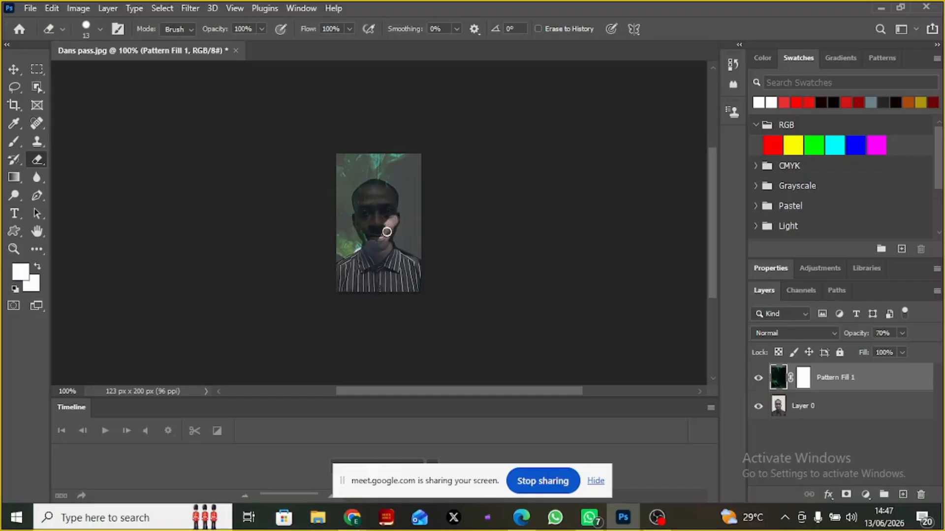
mouse_move(377, 241)
left_mouse_down()
mouse_move(358, 219)
mouse_move(375, 231)
mouse_move(385, 218)
mouse_move(392, 252)
mouse_move(358, 207)
mouse_move(389, 213)
left_mouse_up()
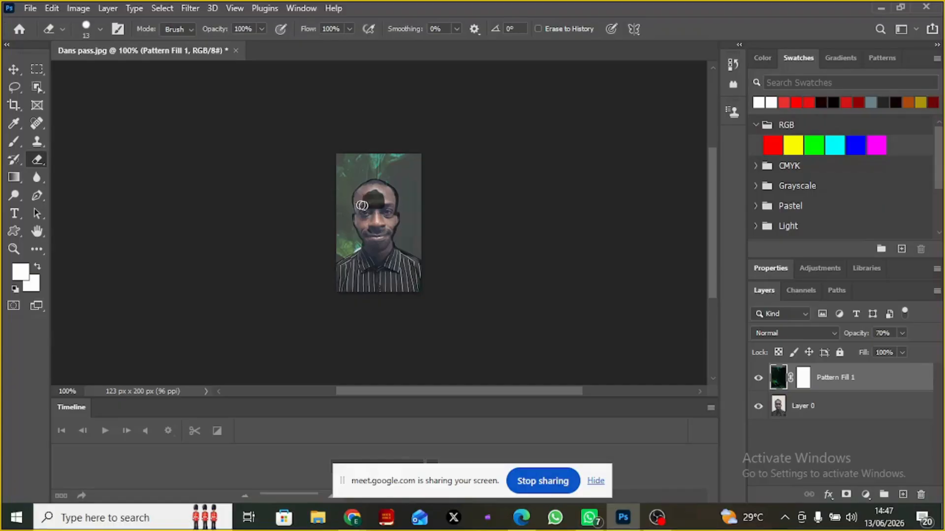
mouse_move(365, 207)
left_mouse_down()
mouse_move(379, 205)
mouse_move(375, 193)
mouse_move(367, 202)
mouse_move(377, 205)
mouse_move(369, 194)
mouse_move(365, 203)
mouse_move(375, 197)
mouse_move(378, 206)
left_mouse_up()
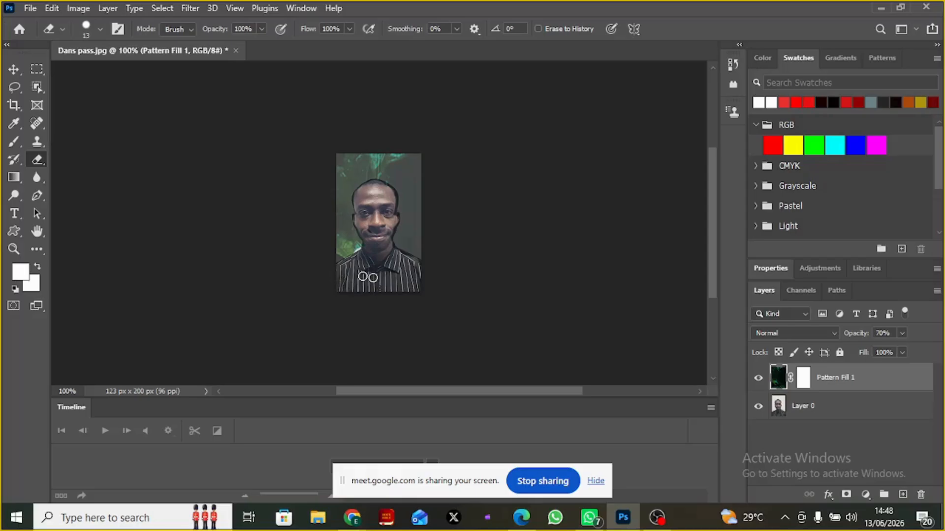
left_click_drag(373, 278, 378, 280)
- Switch to the Move Tool and restore the leaf pattern layer's opacity to 100%
left_click(17, 69)
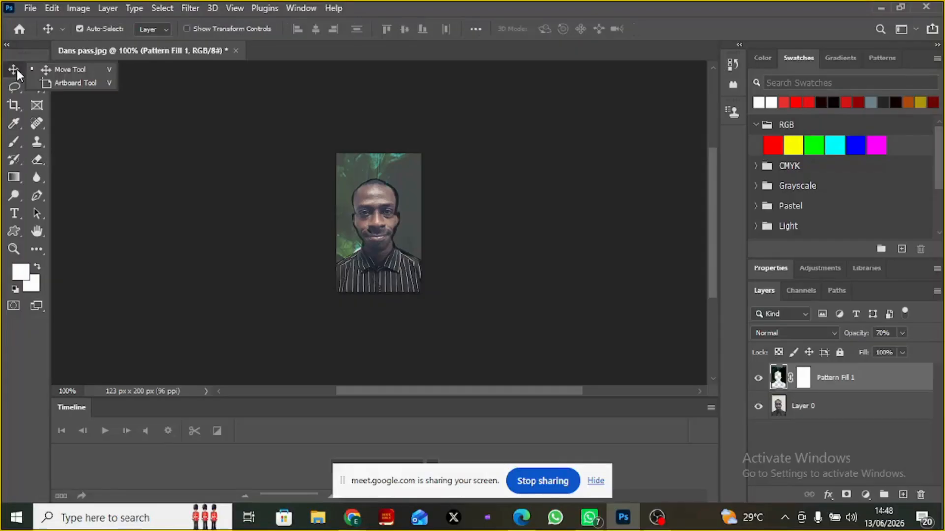
left_click(17, 69)
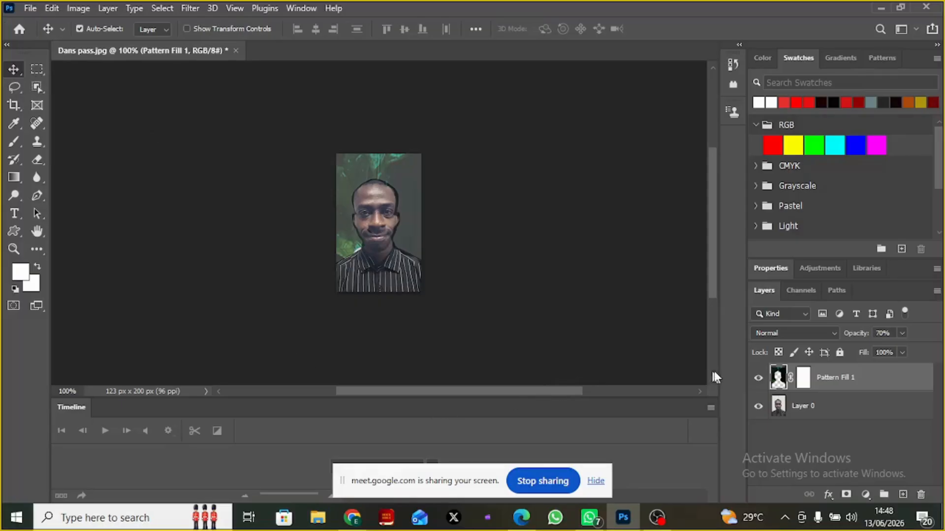
left_click(903, 333)
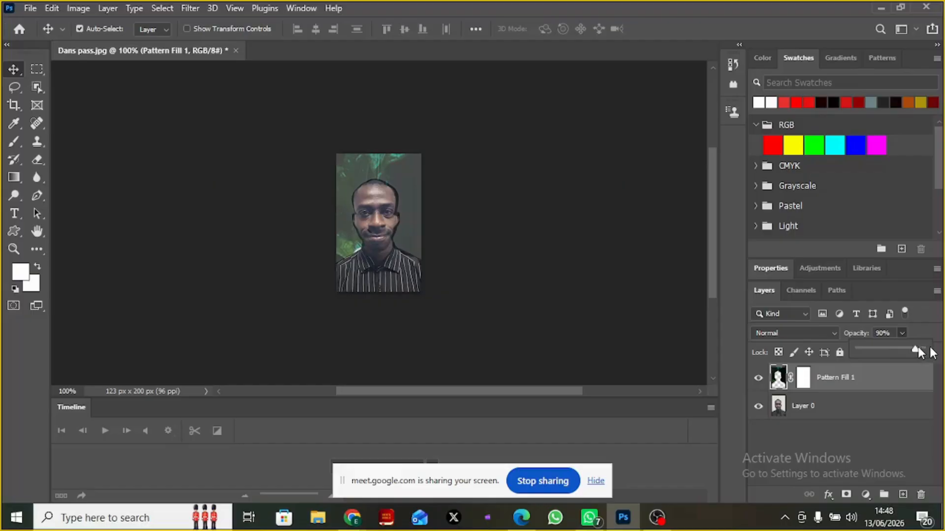
left_click_drag(918, 348, 931, 349)
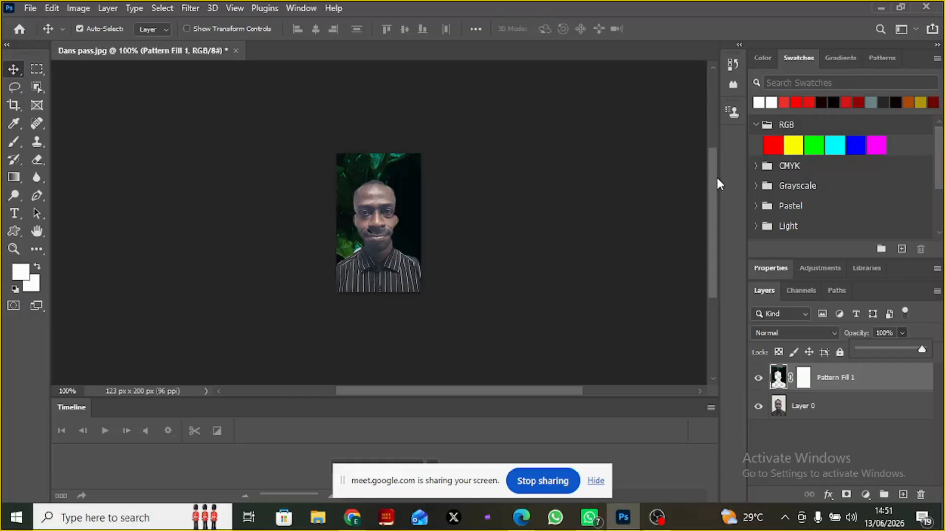
- Move Layer 0 above the leaf pattern layer in the layer order, and return it beneath the pattern layer
mouse_move(717, 183)
left_mouse_down()
mouse_move(713, 236)
mouse_move(718, 182)
left_mouse_up()
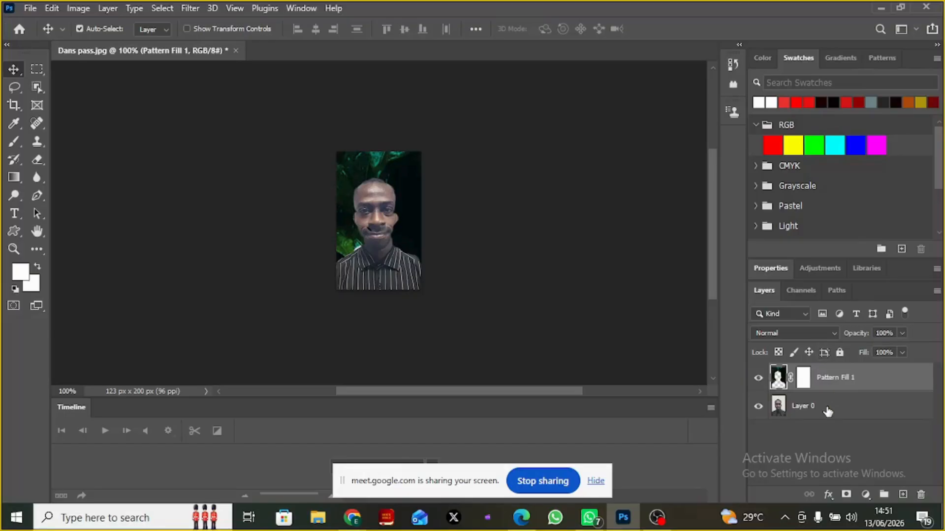
left_click_drag(827, 412, 824, 374)
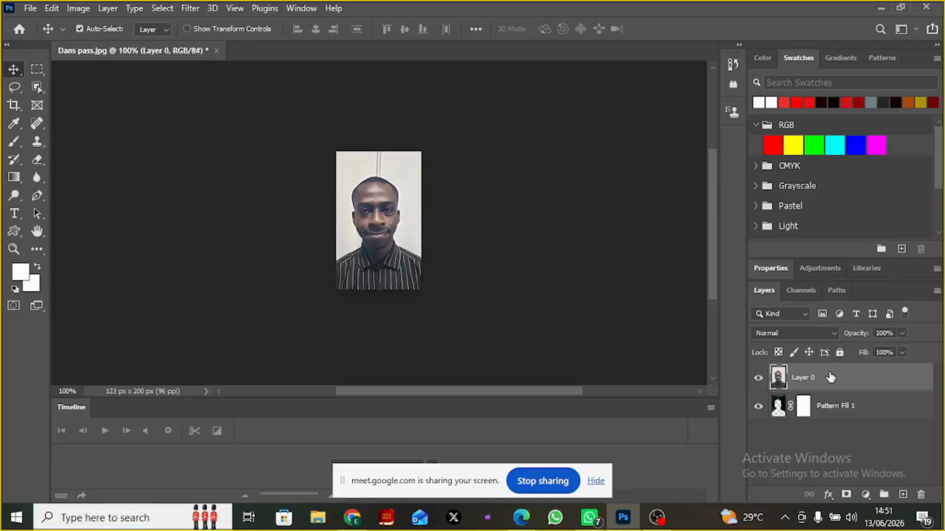
left_click_drag(831, 377, 831, 433)
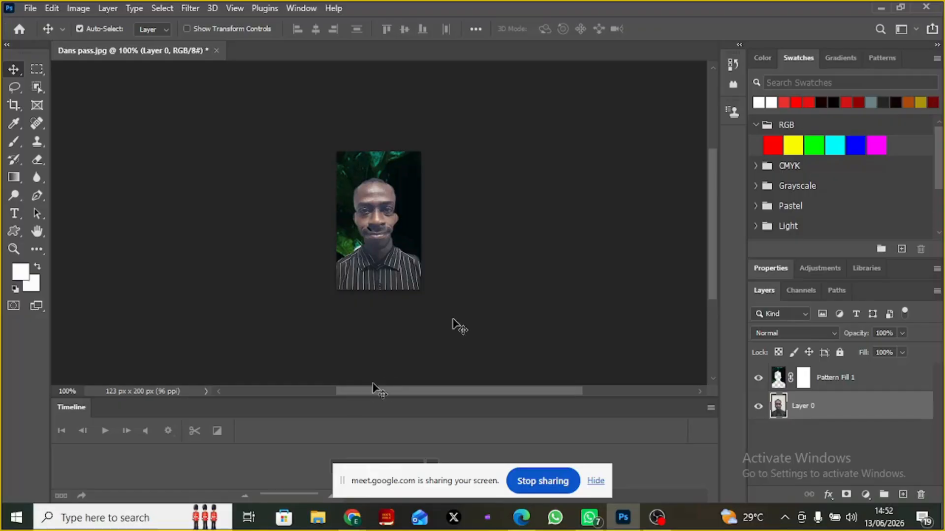
- Switch to the Photoshop course notes in Google Docs and review them from the layer types through tools and panels to the shortcuts section
left_click(901, 7)
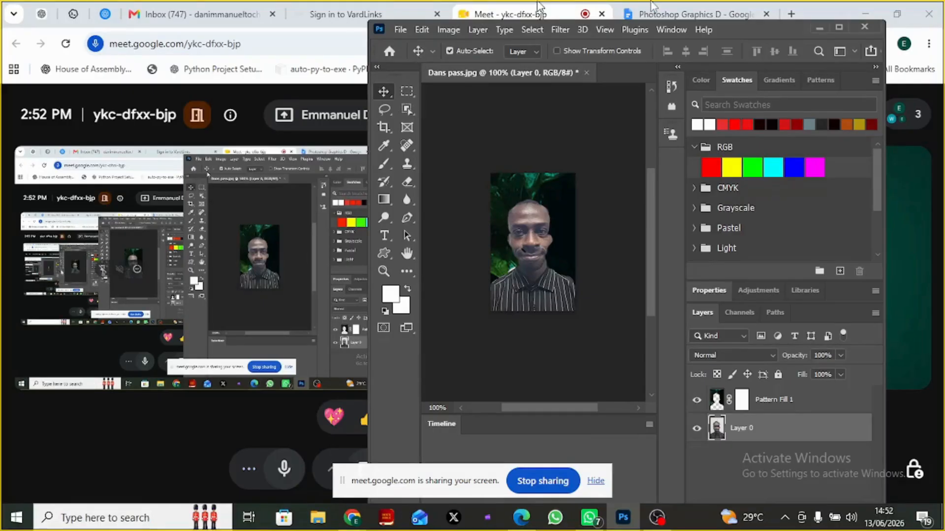
left_click(721, 14)
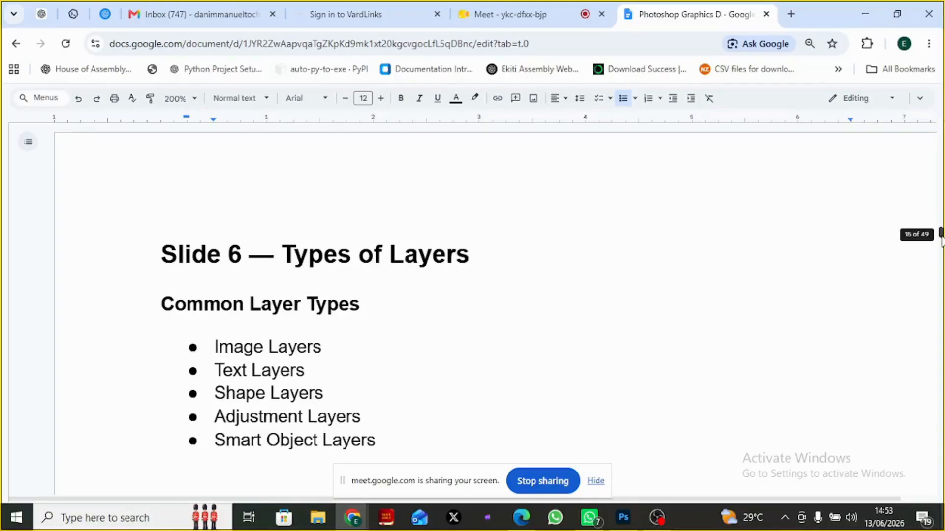
left_click_drag(941, 234, 941, 234)
left_click_drag(941, 235, 940, 250)
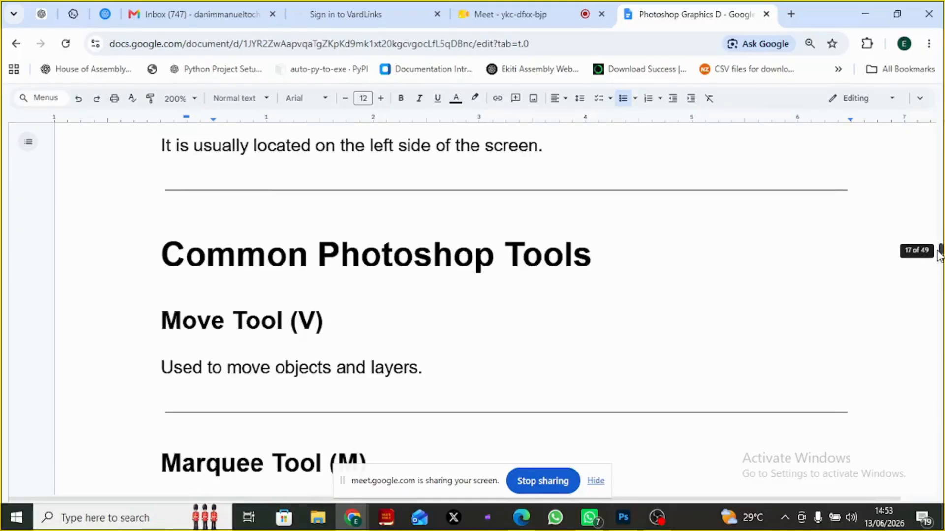
left_click_drag(938, 254, 939, 272)
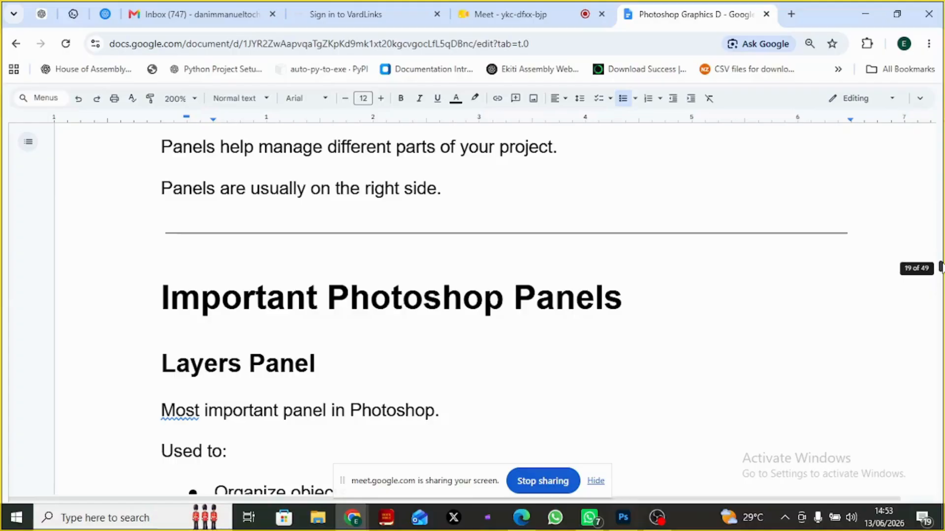
left_click_drag(939, 267, 940, 304)
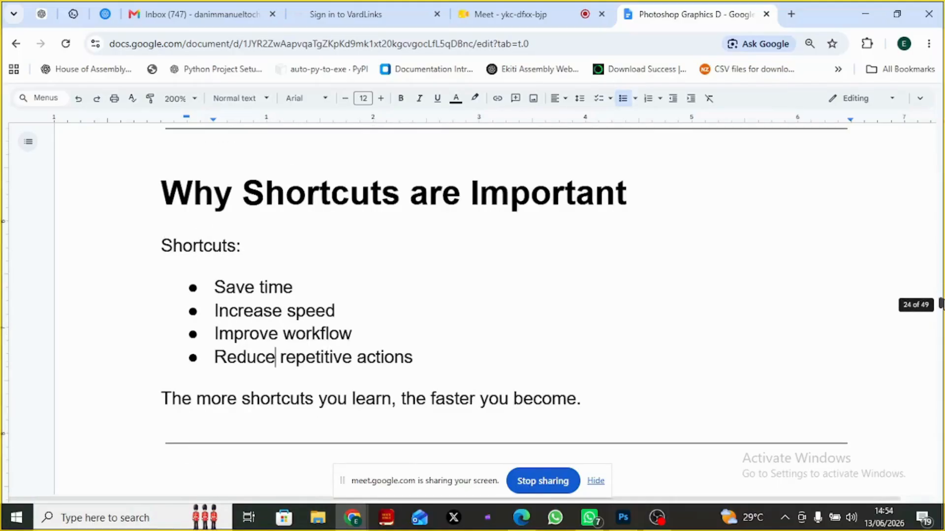
- Go to the Setting Up Documents in Photoshop section and highlight its introduction from "Before designing" through "Incorrect colors"
left_click_drag(939, 304, 939, 305)
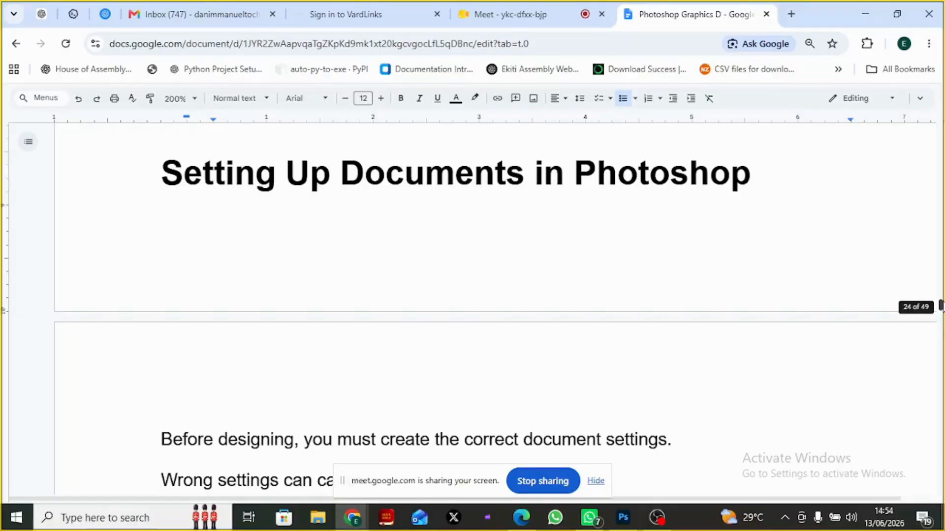
left_click_drag(939, 305, 940, 307)
scroll(940, 308, "down", 5)
scroll(941, 307, "up", 5)
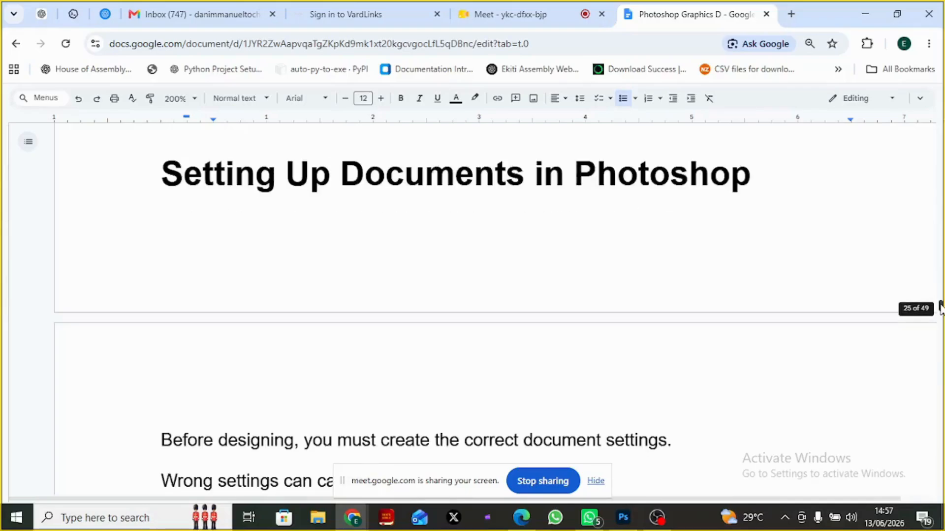
scroll(940, 307, "down", 4)
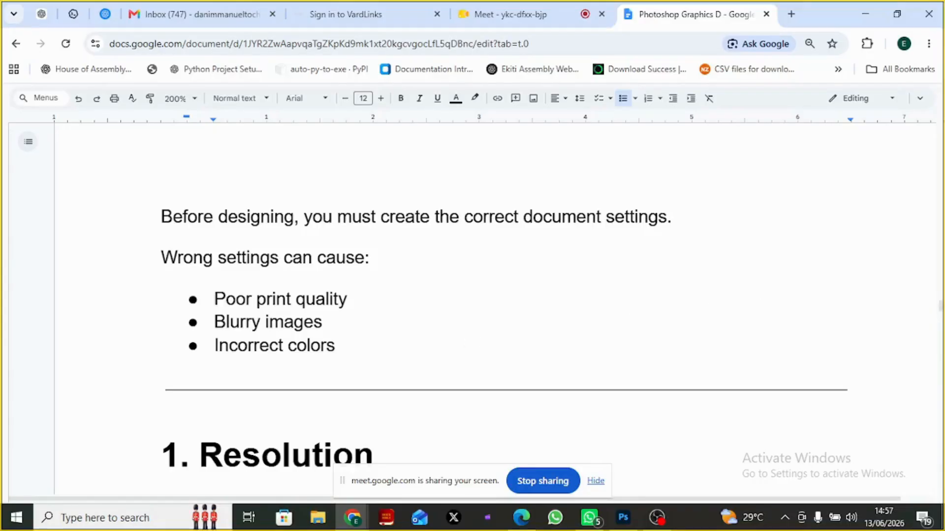
left_click(344, 350)
left_click_drag(344, 350, 162, 217)
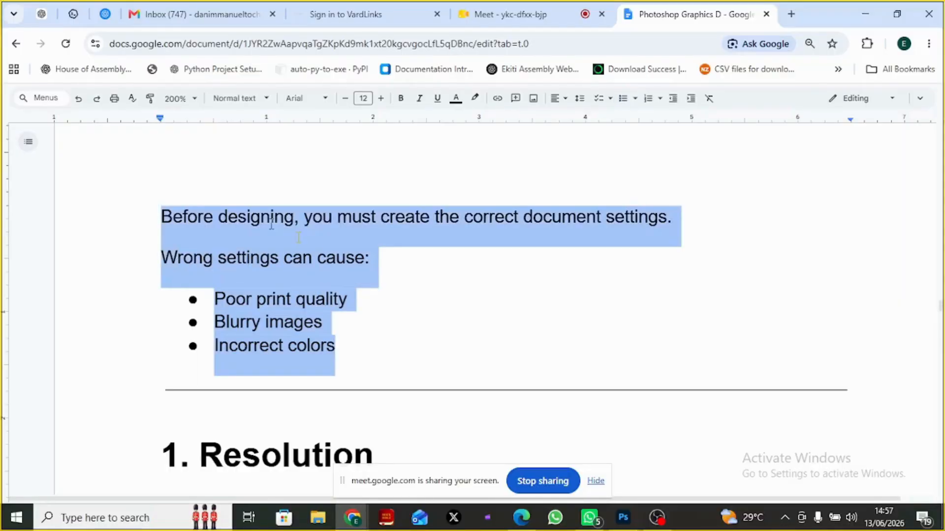